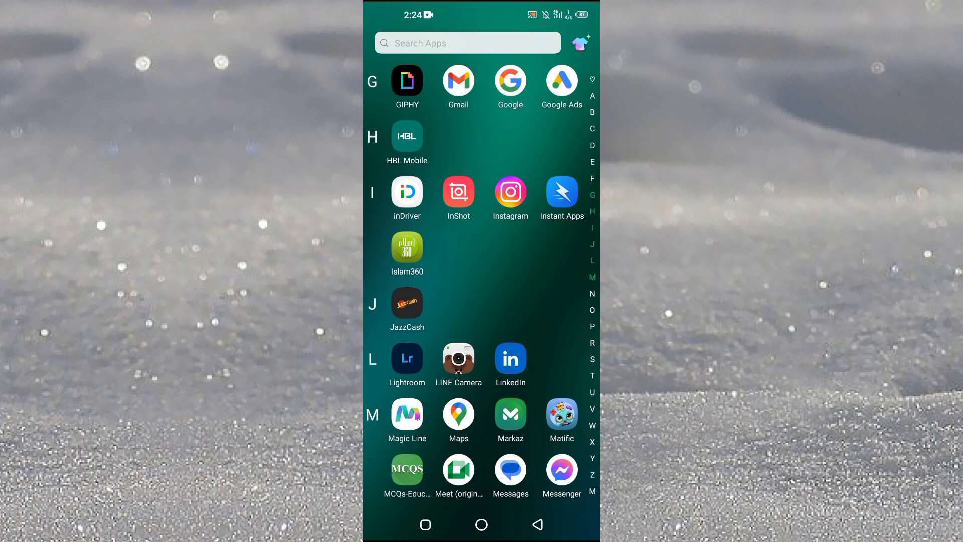
pyautogui.scroll(1, 480, 282)
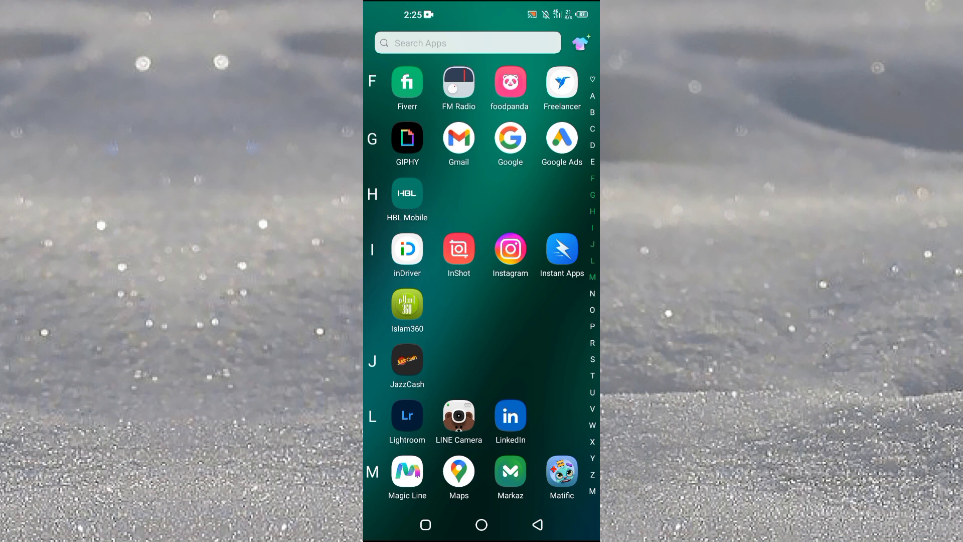
# - Launch Gmail and open the Mustakbil Jobs job-listings email from the Primary inbox
pyautogui.click(459, 138)
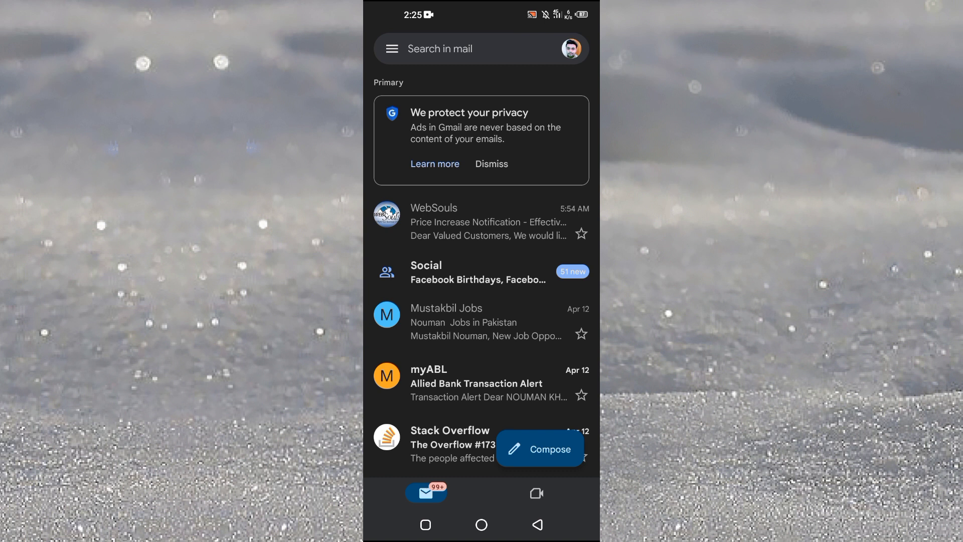
pyautogui.moveTo(435, 309); pyautogui.dragTo(436, 324)
pyautogui.click(432, 322)
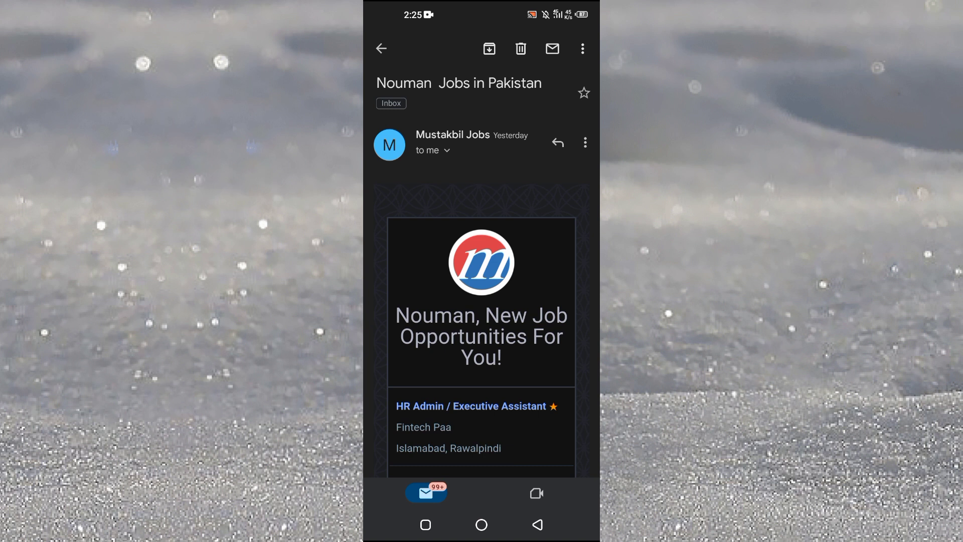
pyautogui.click(585, 140)
pyautogui.click(565, 122)
pyautogui.click(582, 48)
pyautogui.click(496, 55)
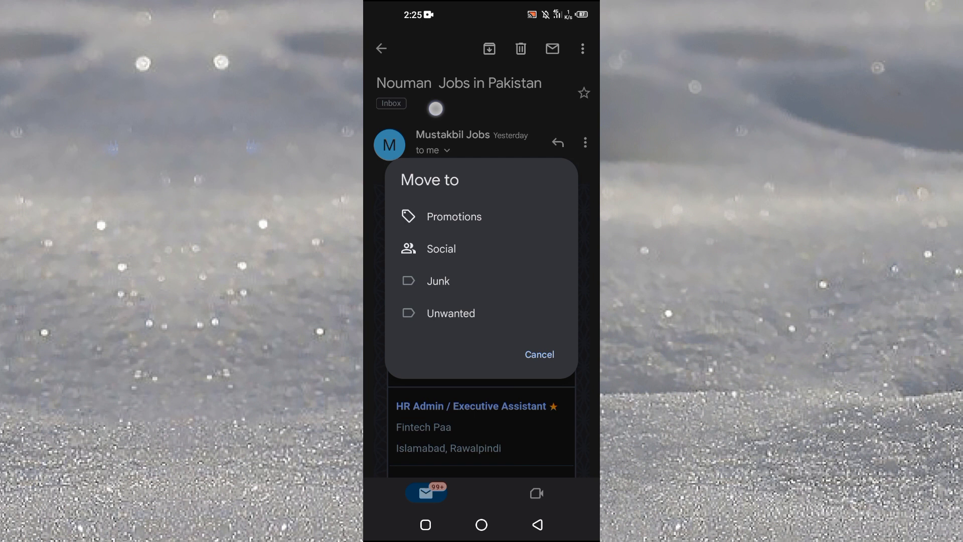
pyautogui.click(436, 109)
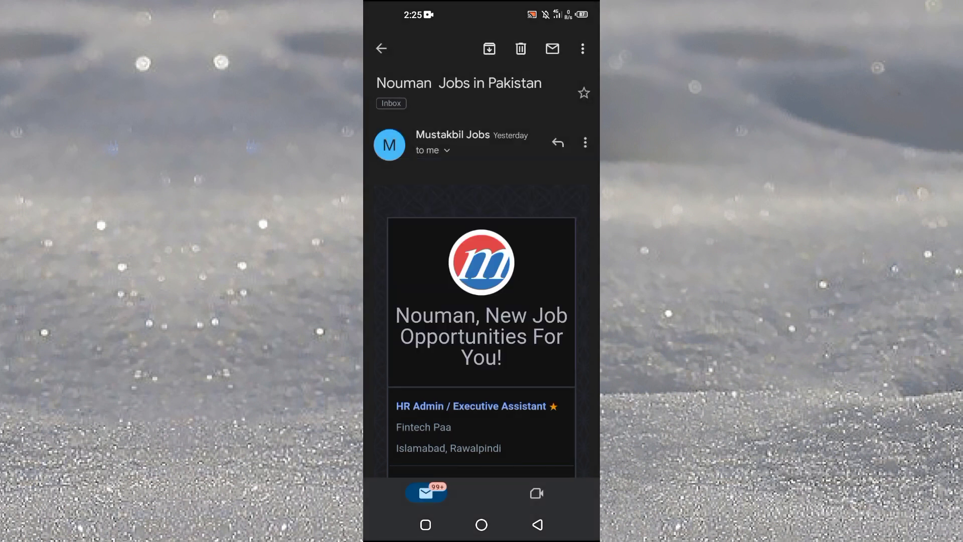
pyautogui.click(582, 49)
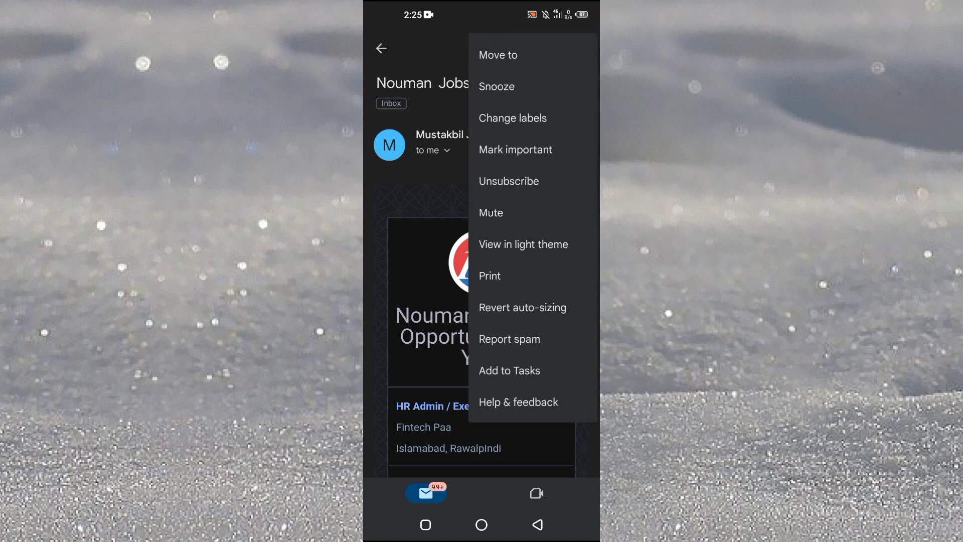
pyautogui.moveTo(489, 168); pyautogui.dragTo(457, 141)
pyautogui.click(509, 181)
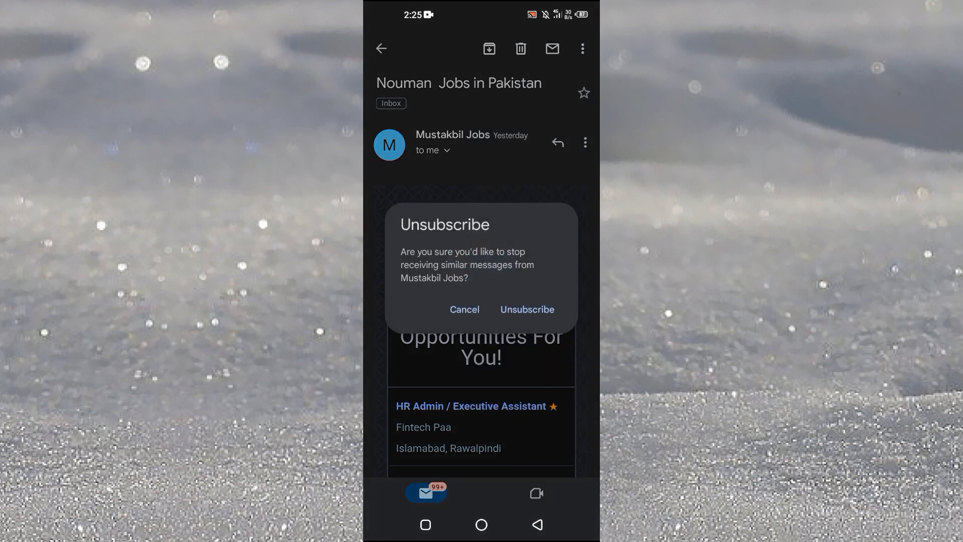
pyautogui.click(528, 309)
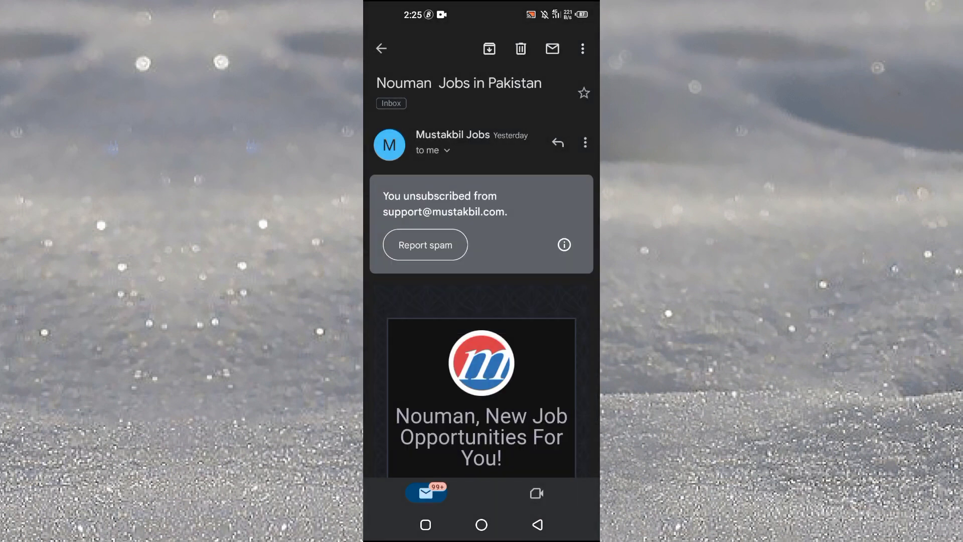